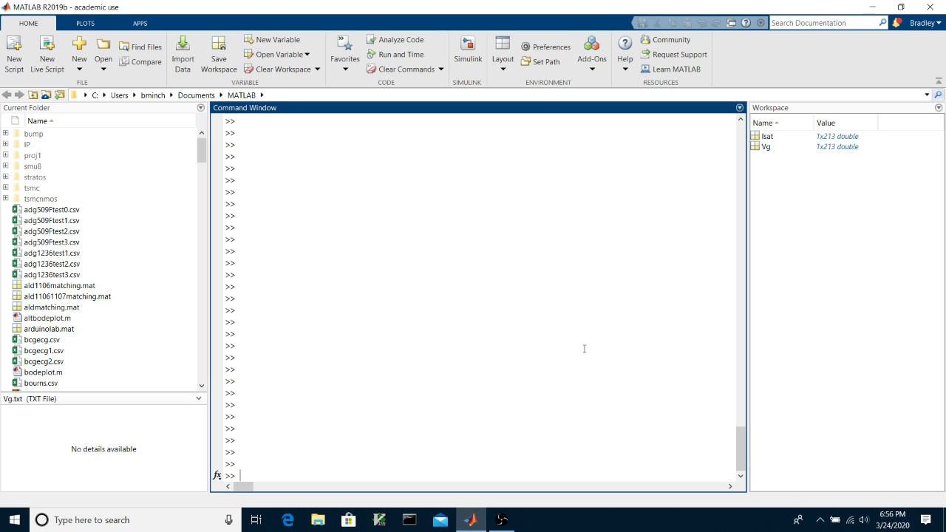
# - Run semilogy(Vg, Isat, '.') to plot Isat against Vg as dots on a log axis
pyautogui.write("semilogy(Vg, Isat, '.')")
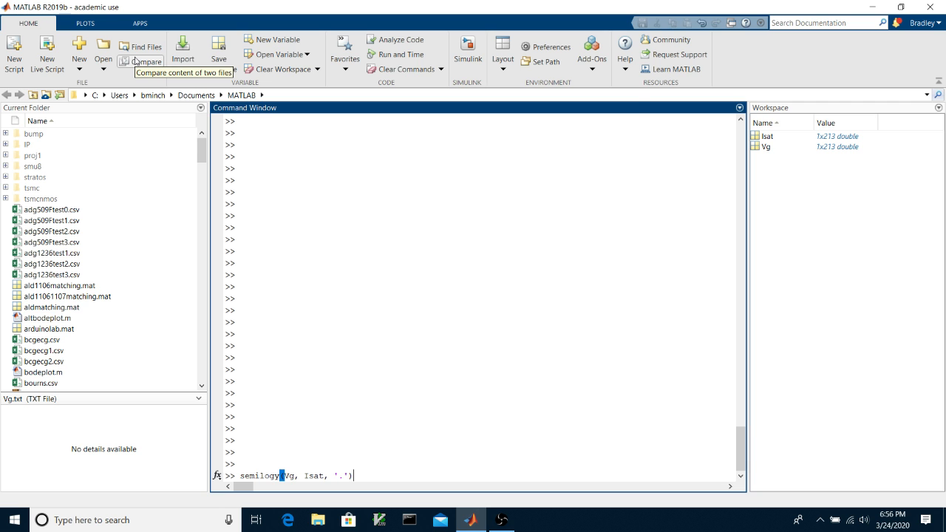
pyautogui.press('Return')
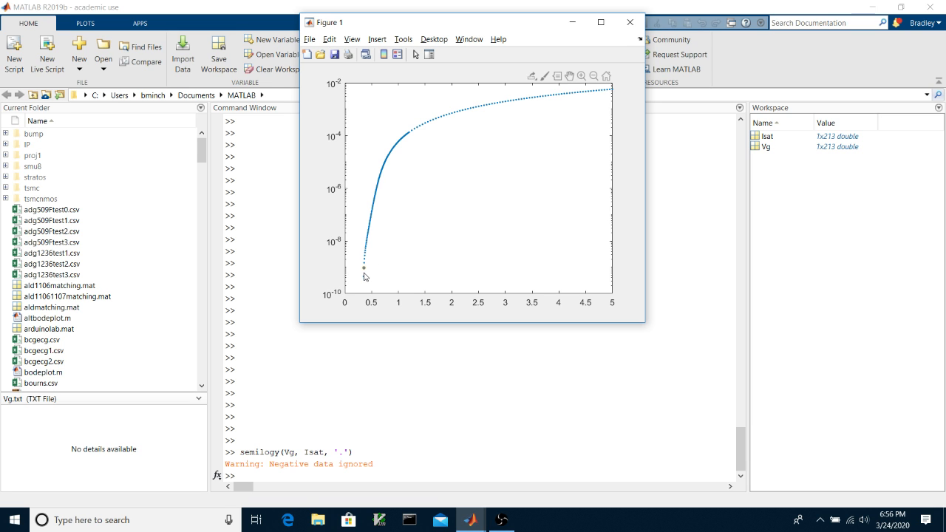
# - Close Figure 1 with the semilog Isat versus Vg plot
pyautogui.moveTo(363, 270)
pyautogui.moveTo(612, 93)
pyautogui.moveTo(541, 96)
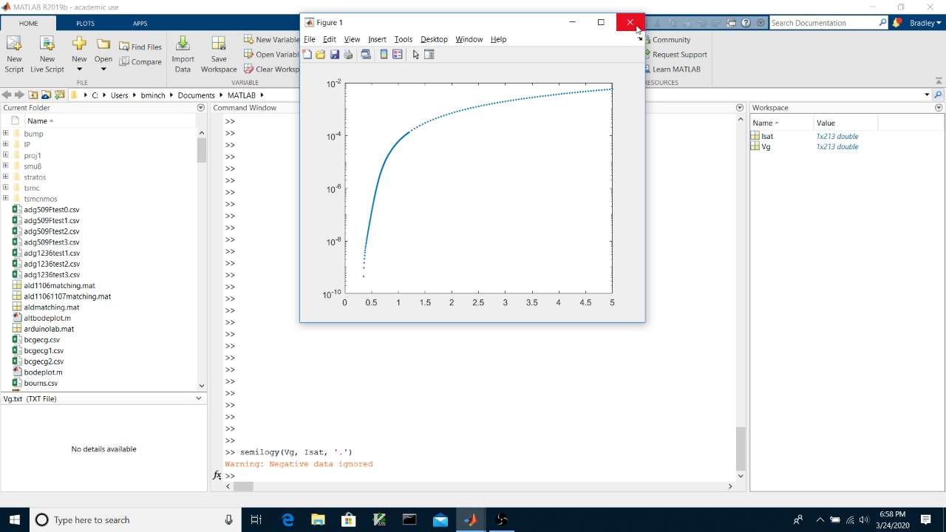
pyautogui.click(629, 23)
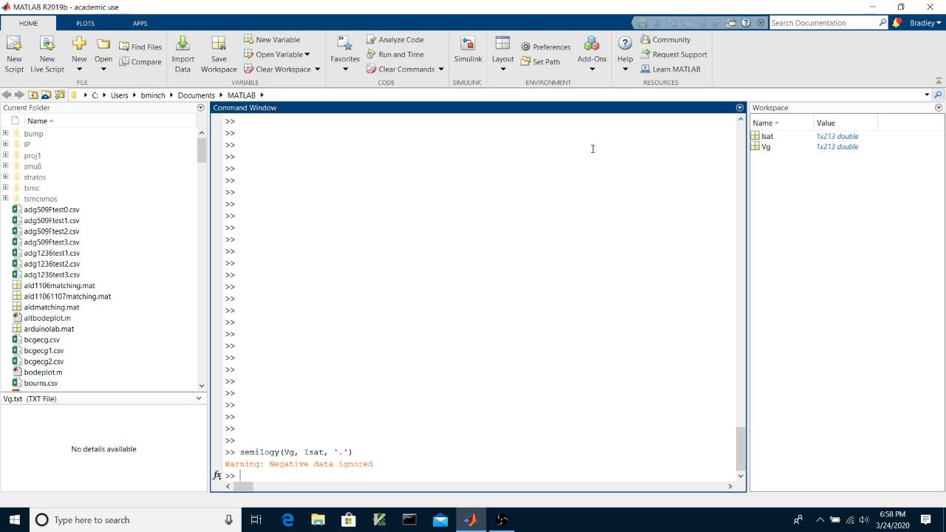
# - Display the linefit help text with 'help linefit'
pyautogui.write('help linefit')
pyautogui.press('Return')
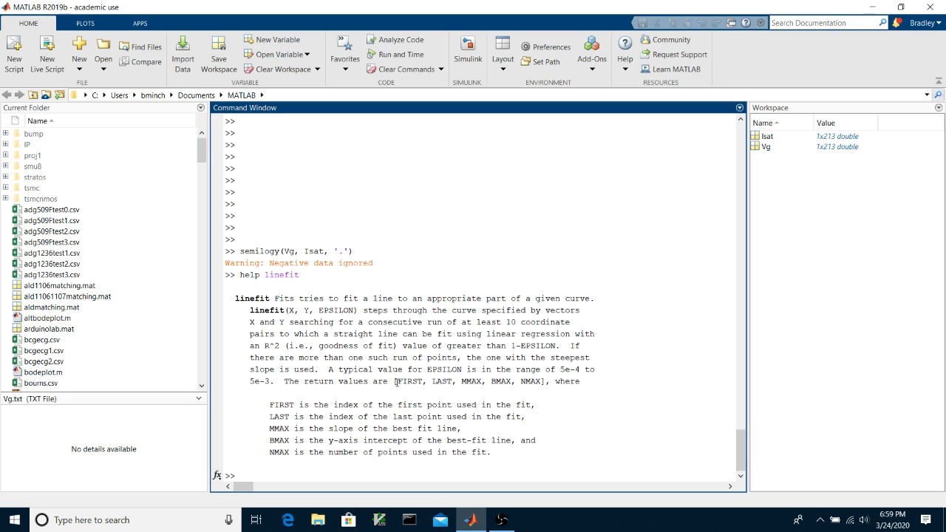
pyautogui.moveTo(396, 381); pyautogui.dragTo(451, 384)
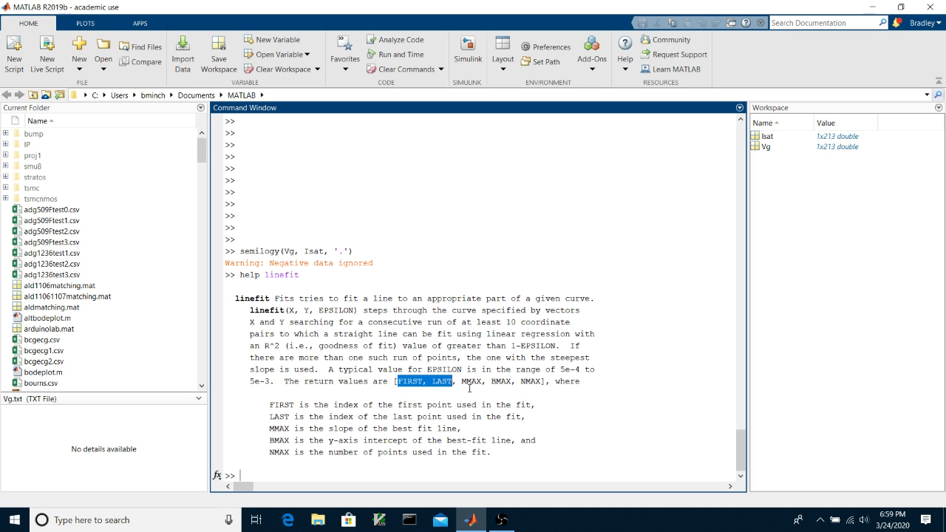
pyautogui.moveTo(520, 381); pyautogui.dragTo(542, 382)
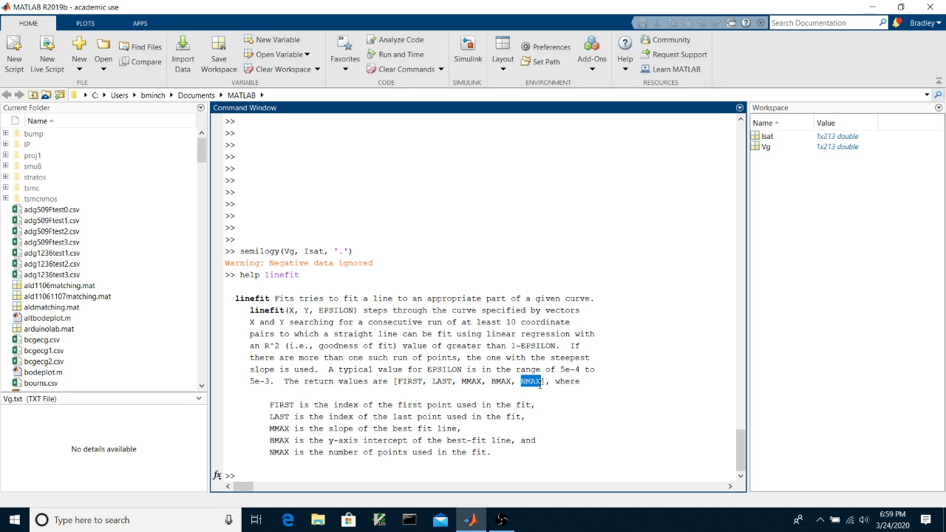
pyautogui.moveTo(462, 381); pyautogui.dragTo(511, 382)
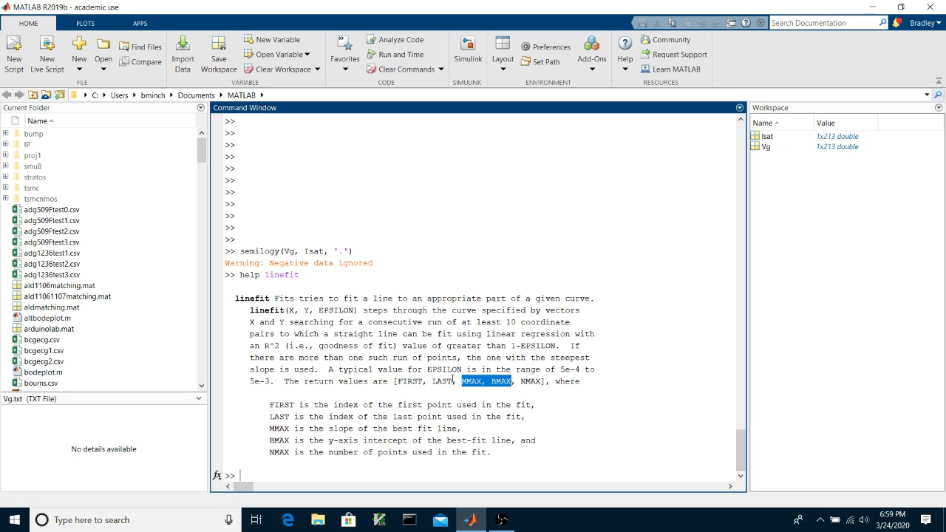
pyautogui.moveTo(510, 345); pyautogui.dragTo(557, 345)
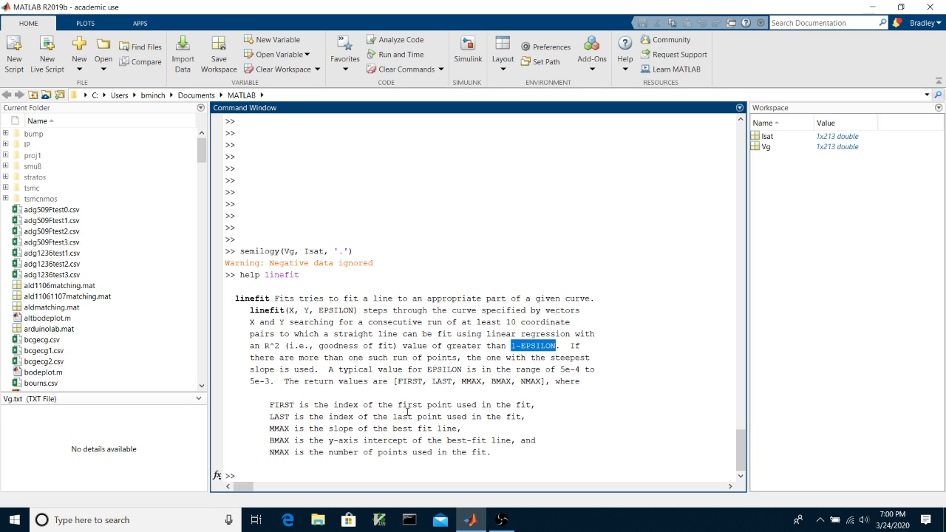
pyautogui.click(374, 479)
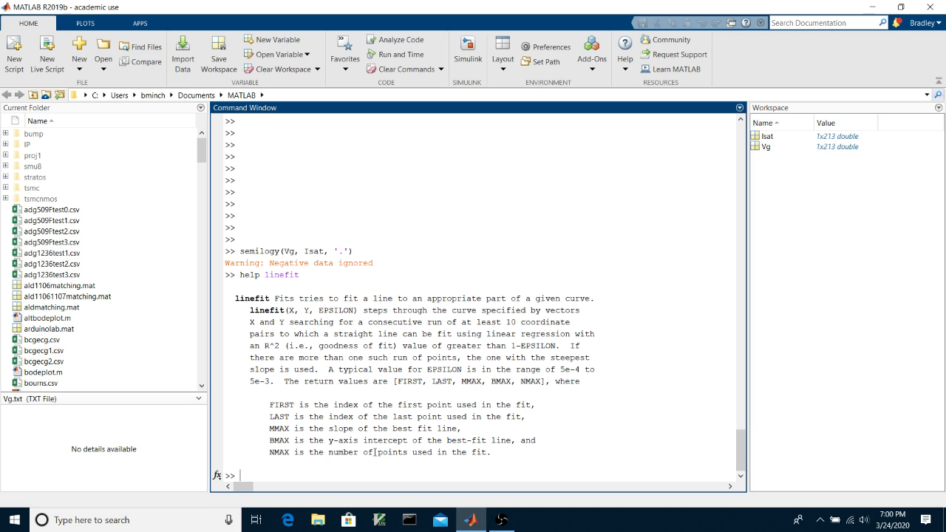
# - Show the ekvfit help text and highlight its VG, ISAT, EPSILON arguments
pyautogui.write('help ekvfit')
pyautogui.press('Return')
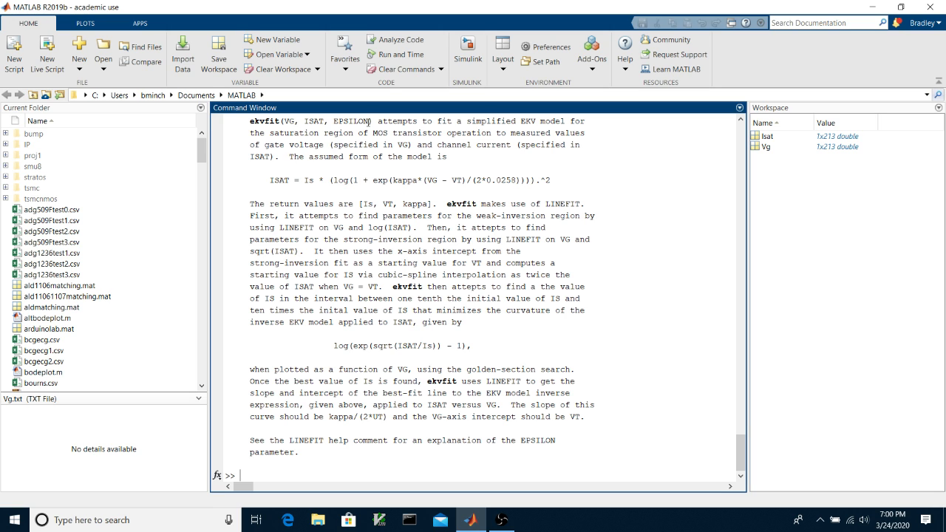
pyautogui.moveTo(369, 121); pyautogui.dragTo(285, 121)
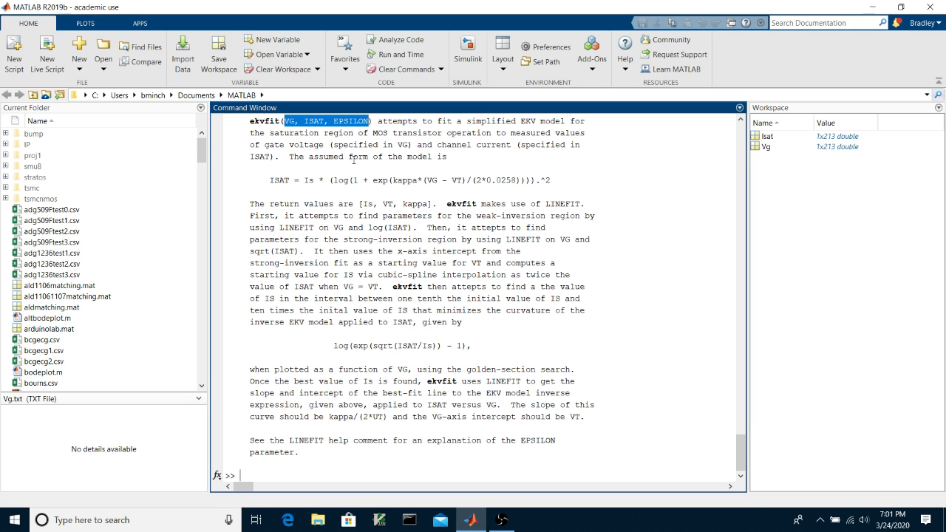
pyautogui.click(373, 121)
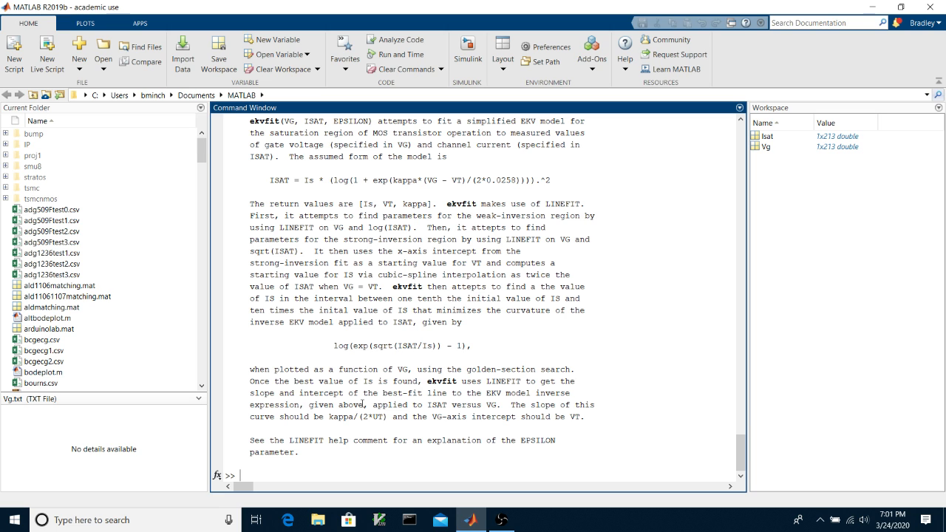
# - Copy [Is, VT, kappa] to the prompt and complete the ekvfit(Vg, Isat, 5e-4, 'on') call
pyautogui.moveTo(359, 204); pyautogui.dragTo(432, 204)
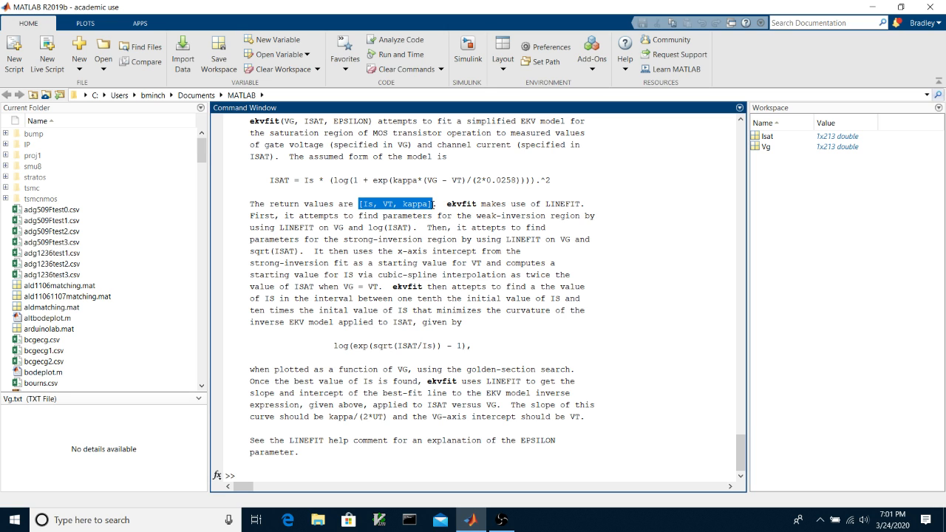
pyautogui.rightClick(410, 206)
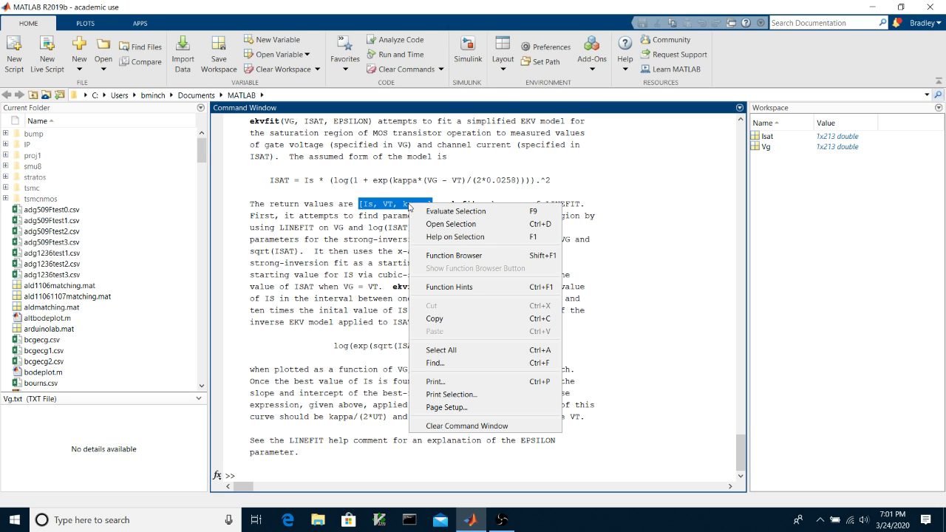
pyautogui.click(436, 318)
pyautogui.click(297, 472)
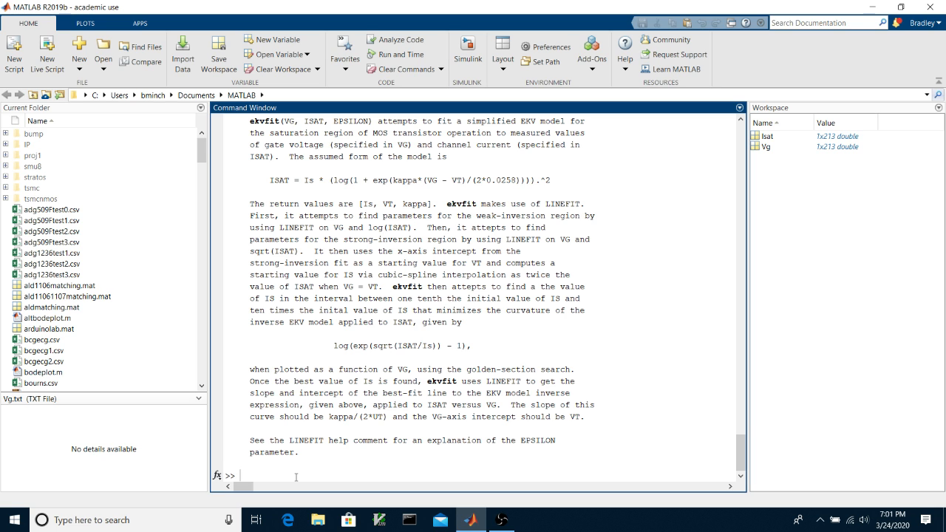
pyautogui.rightClick(297, 472)
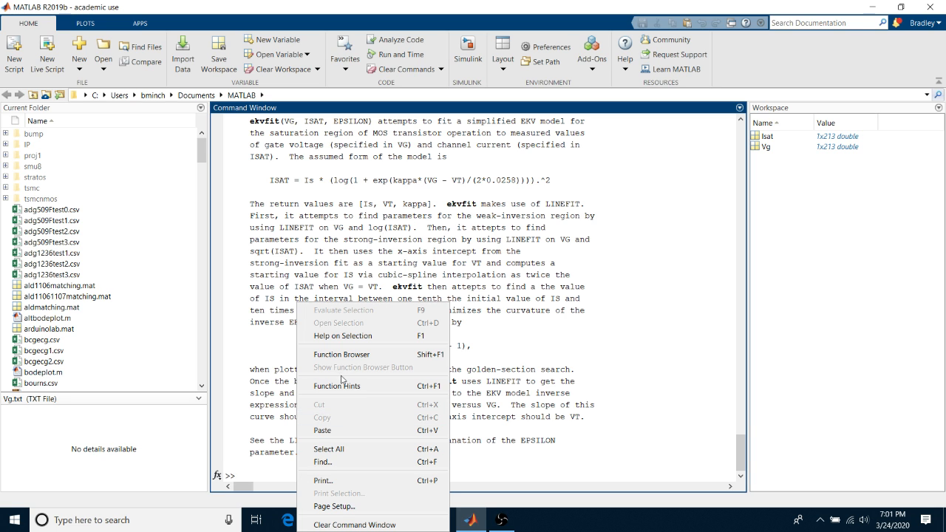
pyautogui.click(323, 430)
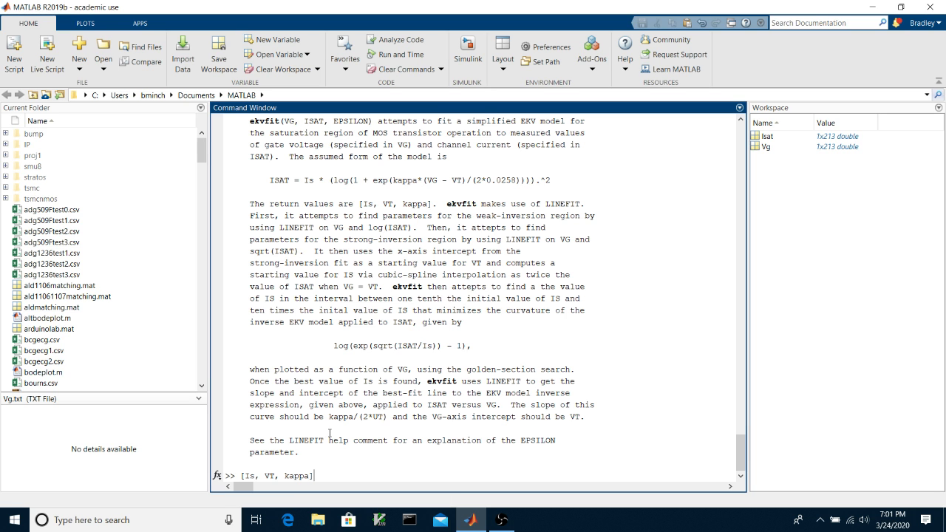
pyautogui.write('= ')
pyautogui.write('ekf')
pyautogui.write('fit(')
pyautogui.write('Vg, Isat,')
pyautogui.write(' 5e')
pyautogui.write('-4')
pyautogui.write(', ')
pyautogui.write("'on')")
# - Run the ekvfit command, then move the Weak-Inversion Fit figure left and enlarge it
pyautogui.press('Return')
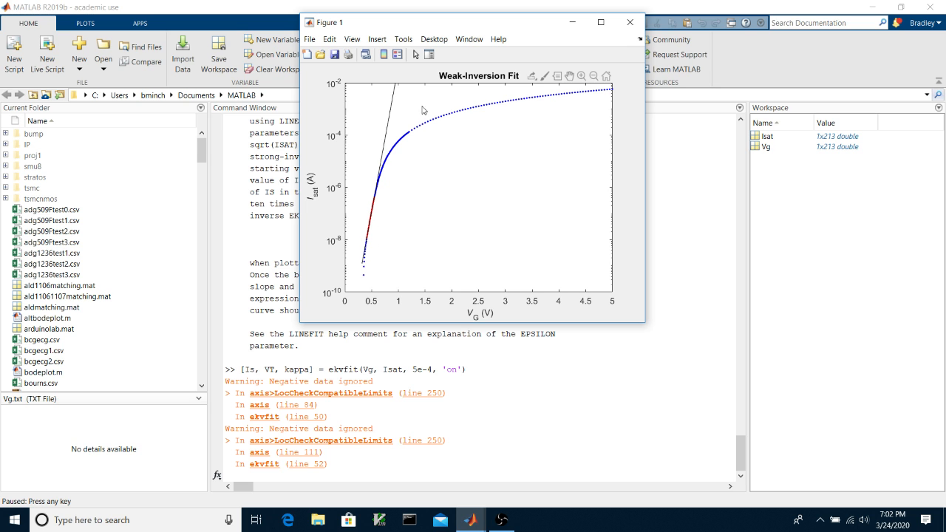
pyautogui.moveTo(460, 25); pyautogui.dragTo(376, 24)
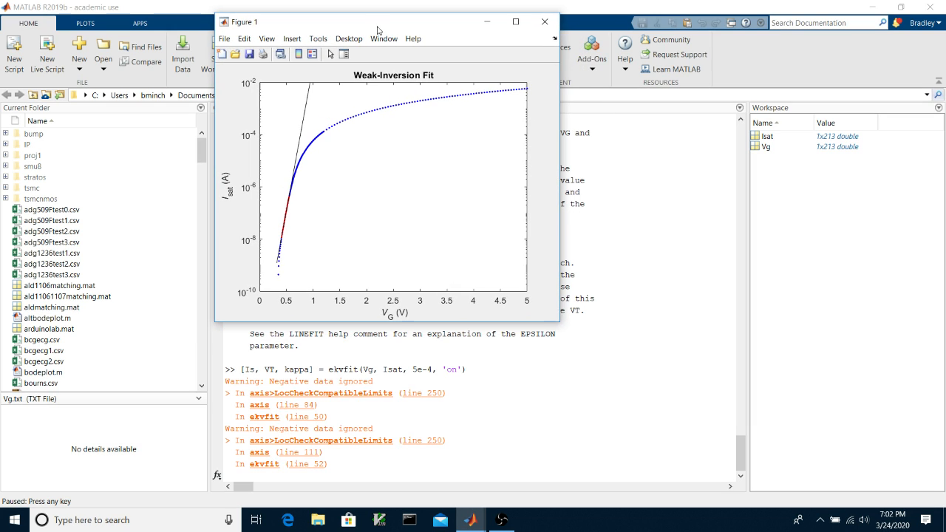
pyautogui.moveTo(559, 323); pyautogui.dragTo(783, 485)
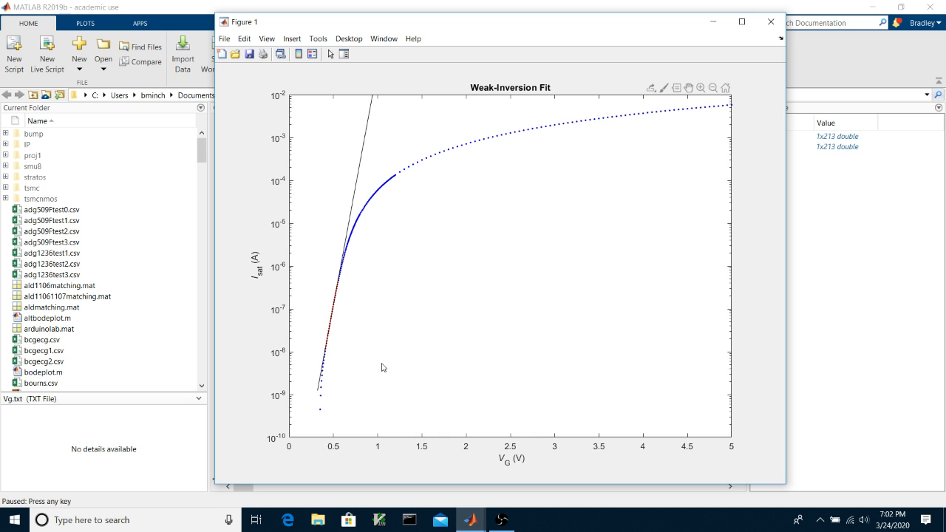
# - Advance to the Strong-Inversion Fit plot, add a data tip on the curve, and continue
pyautogui.press('space')
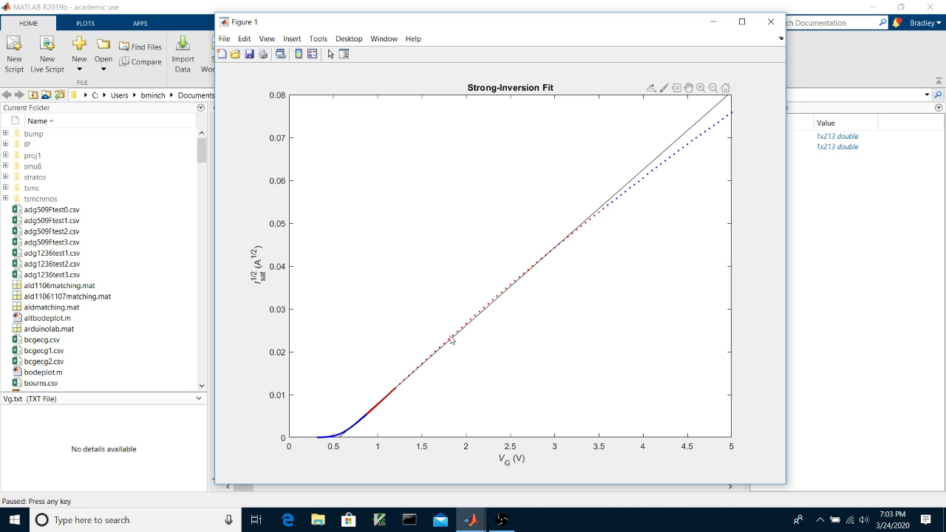
pyautogui.click(340, 439)
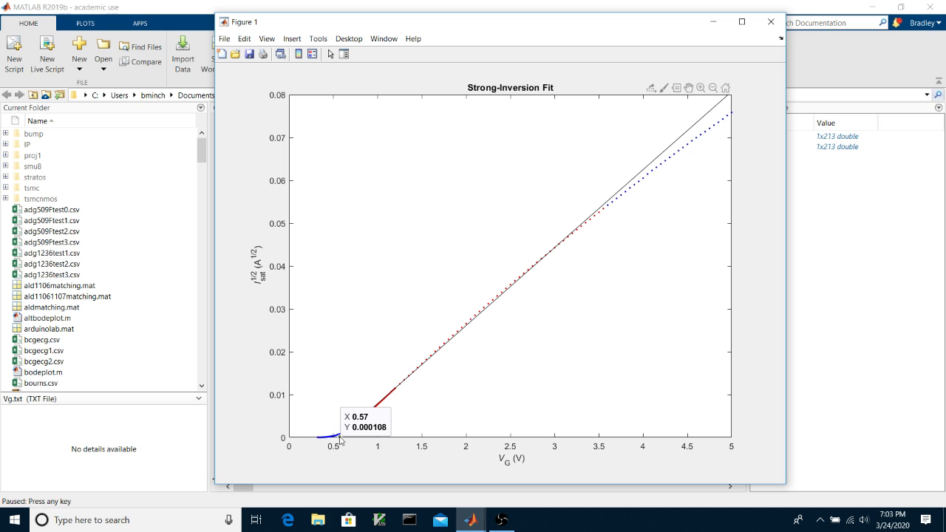
pyautogui.press('space')
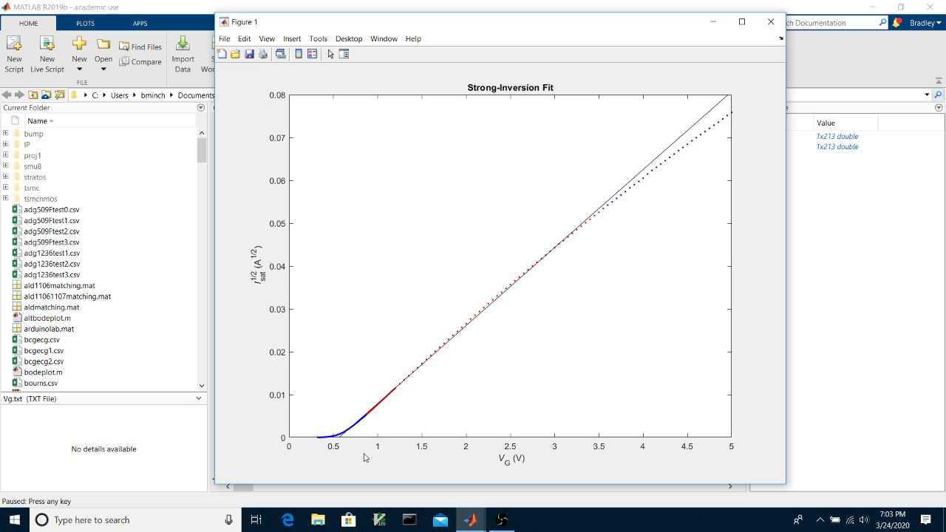
# - Step through the specific-current optimisation until the final EKV Fit plot appears
pyautogui.press('space')
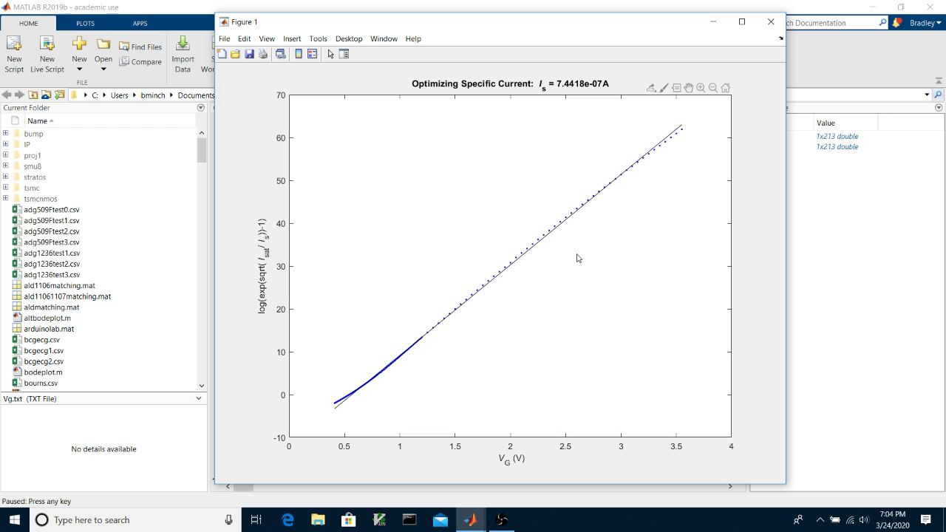
pyautogui.press('space')
pyautogui.press('space')
pyautogui.press('space')
pyautogui.press('space')
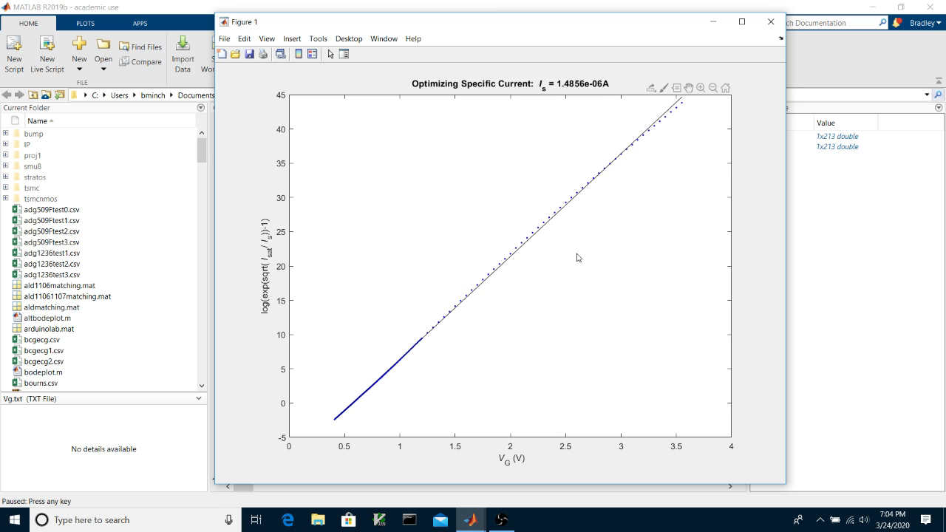
pyautogui.press('space')
pyautogui.press('space')
pyautogui.press('space')
pyautogui.press('space')
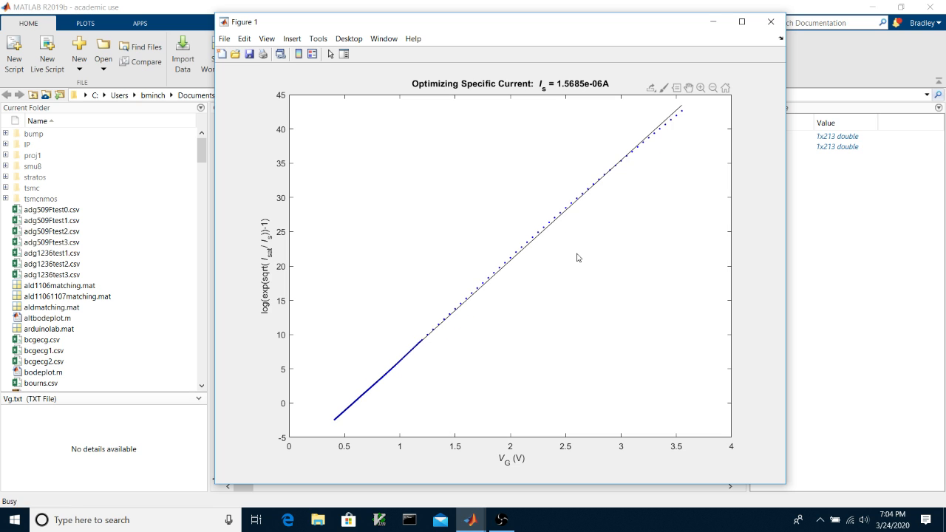
pyautogui.press('space')
pyautogui.press('space')
pyautogui.press('space')
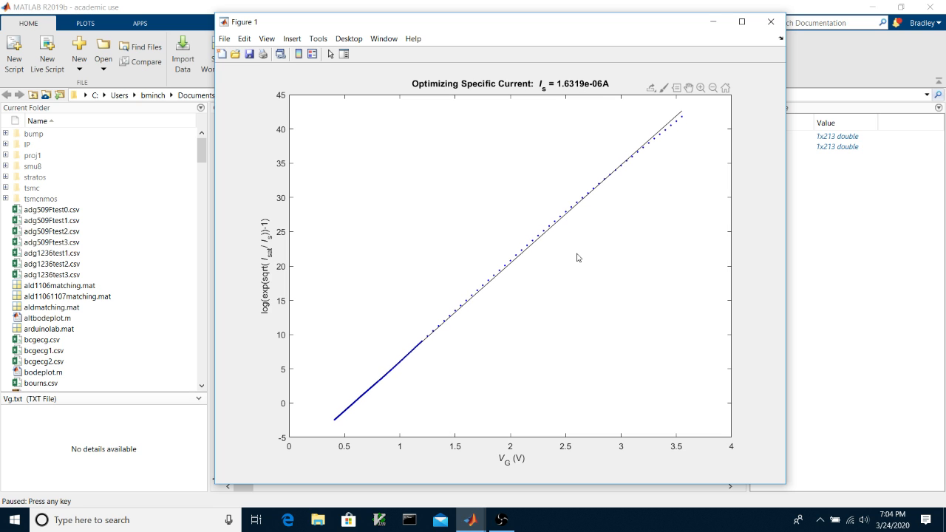
pyautogui.press('space')
pyautogui.press('space')
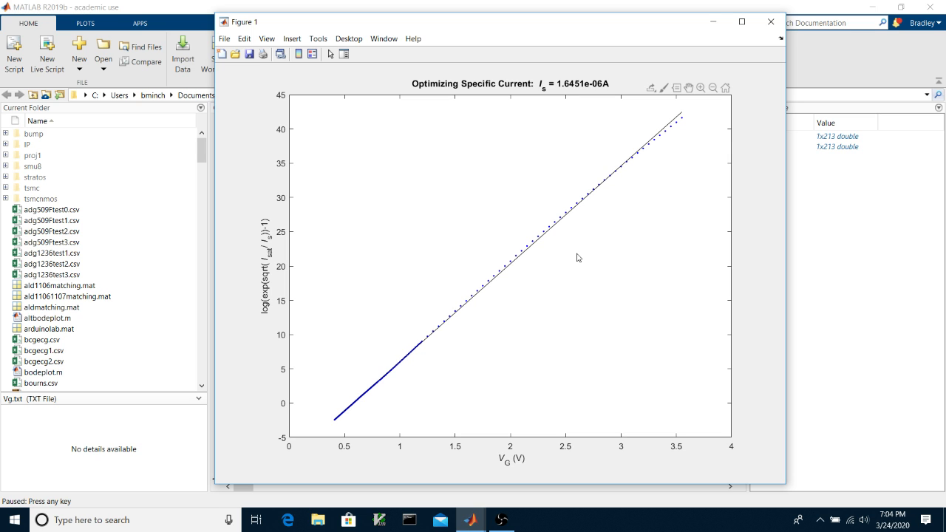
pyautogui.press('space')
pyautogui.press('space')
pyautogui.press('space')
pyautogui.press('space')
pyautogui.press('space')
pyautogui.press('space')
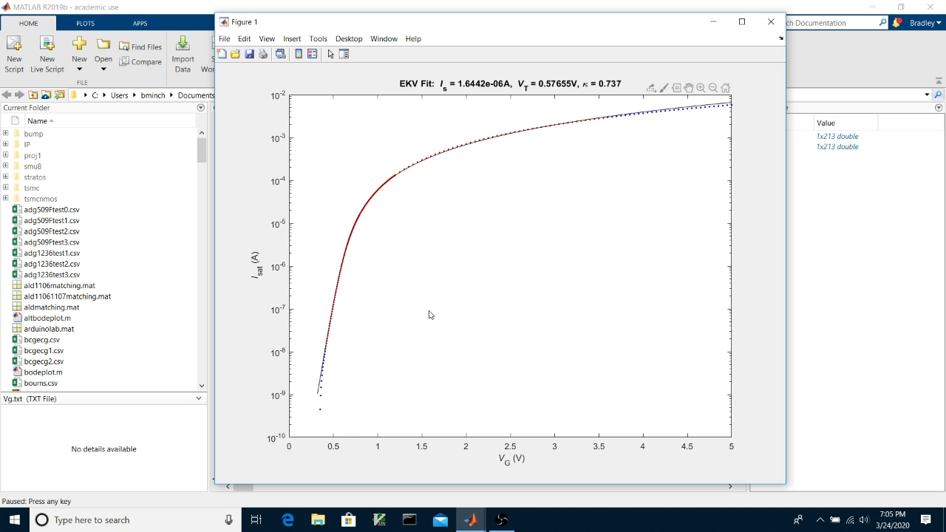
# - Finish ekvfit and close the figure, leaving Is = 1.6442e-06, VT = 0.5766, kappa = 0.7370
pyautogui.press('space')
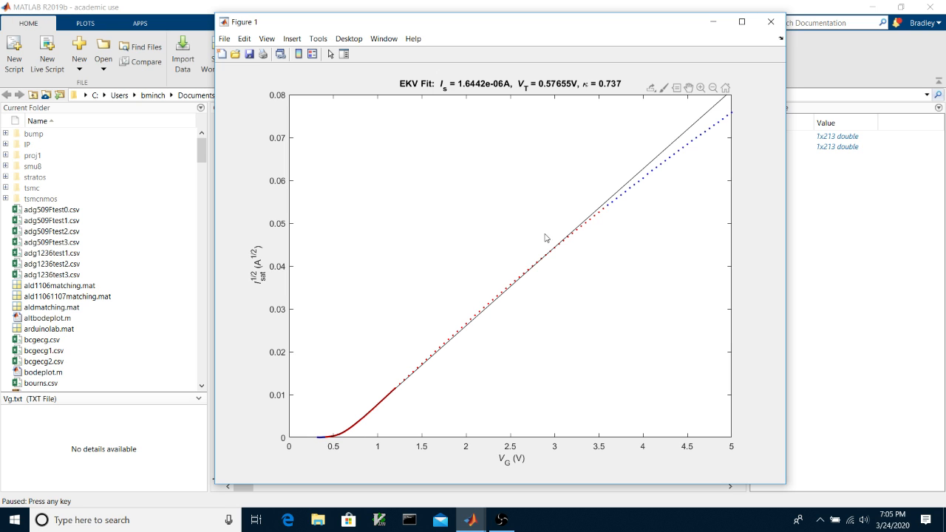
pyautogui.press('space')
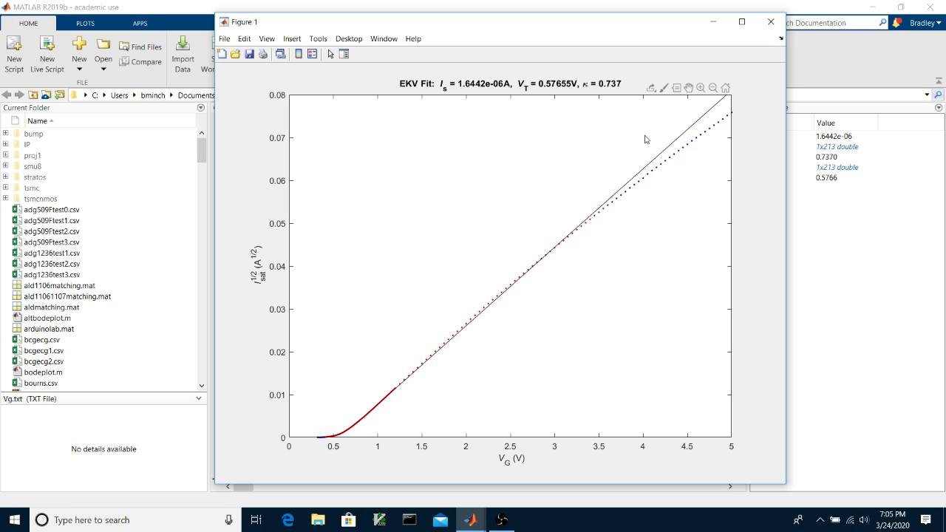
pyautogui.click(769, 26)
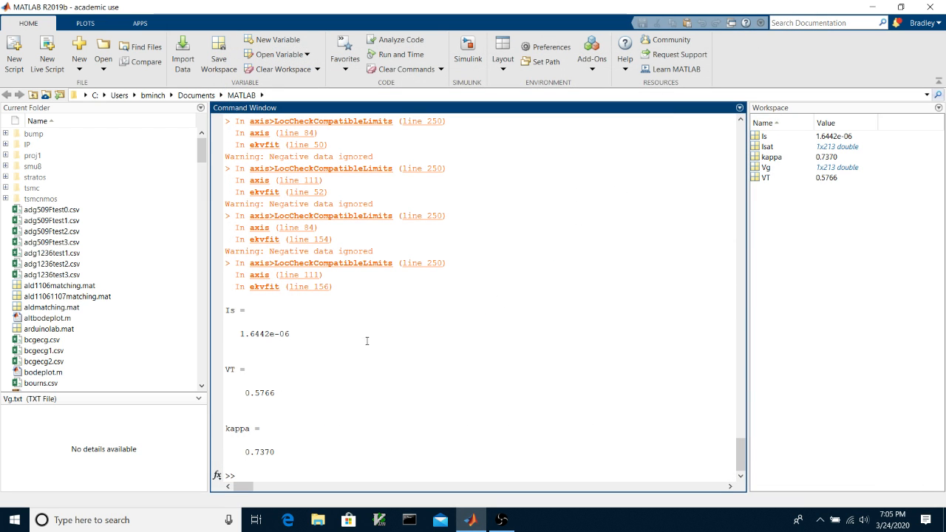
pyautogui.moveTo(225, 306); pyautogui.dragTo(296, 448)
pyautogui.click(442, 410)
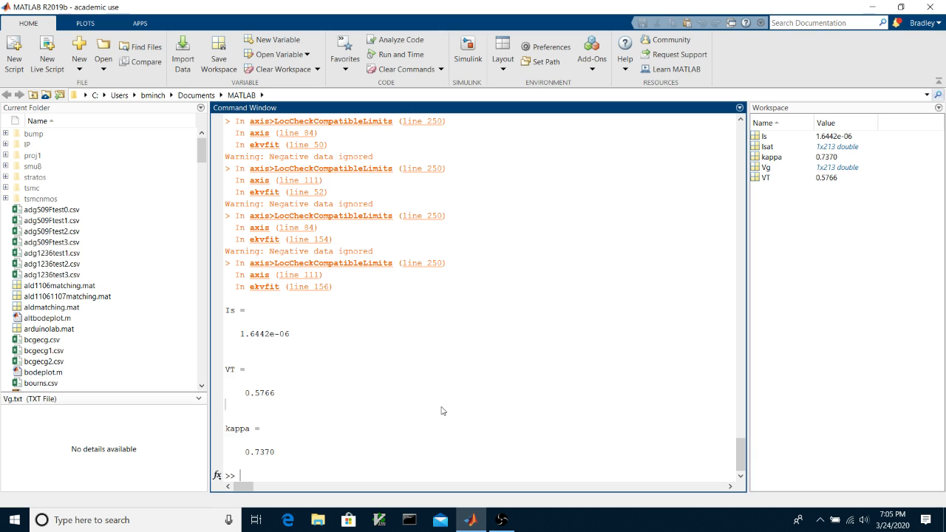